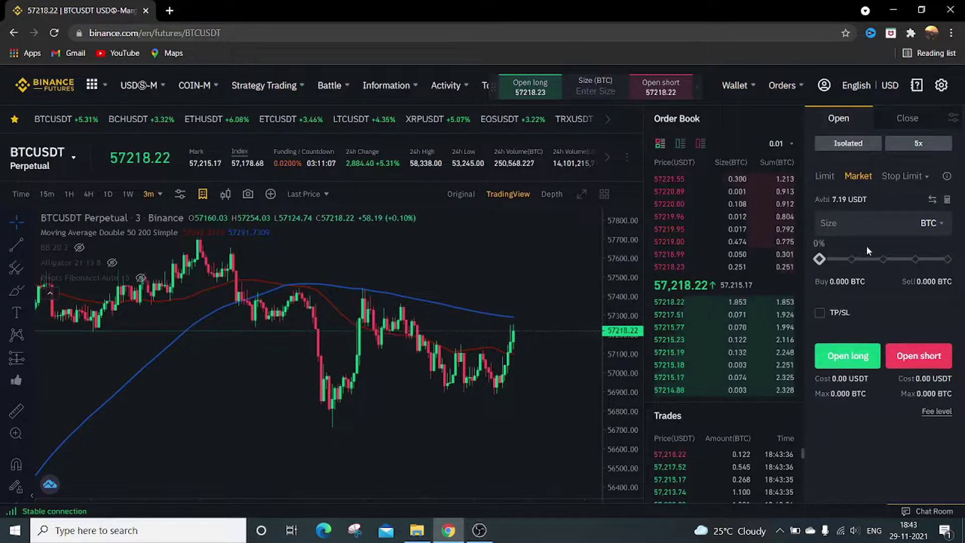
Open the futures PNL calculator and set its leverage to 25x
left_click(948, 201)
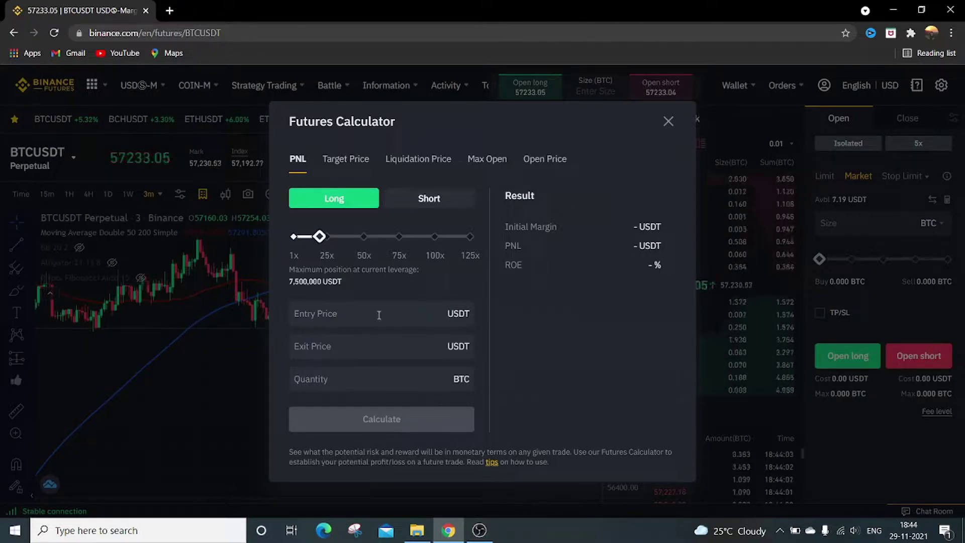
mouse_move(319, 237)
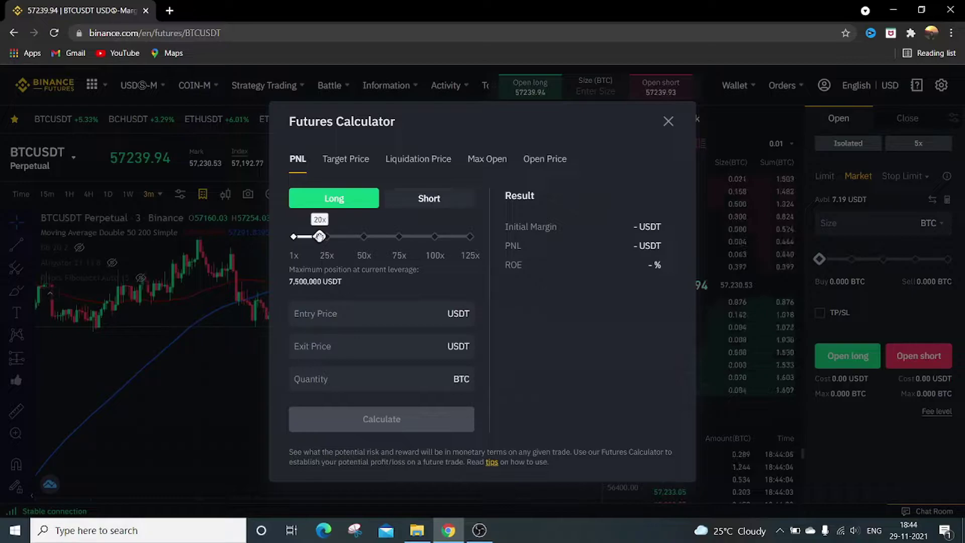
left_click_drag(320, 237, 308, 241)
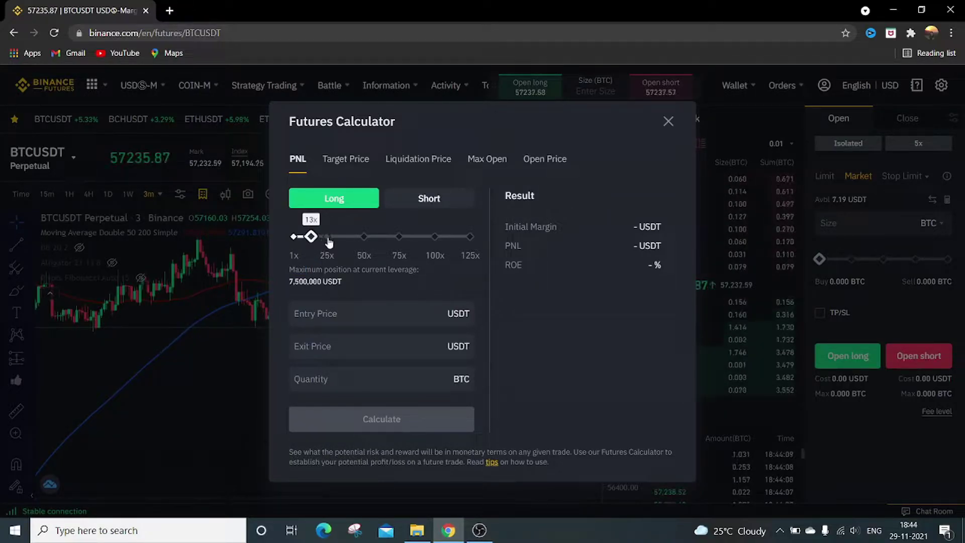
left_click(327, 237)
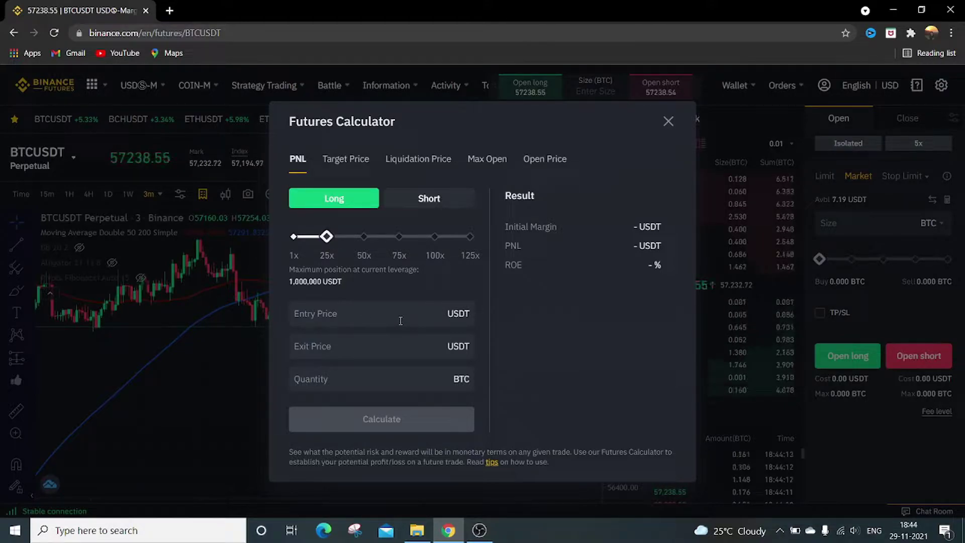
type("5700")
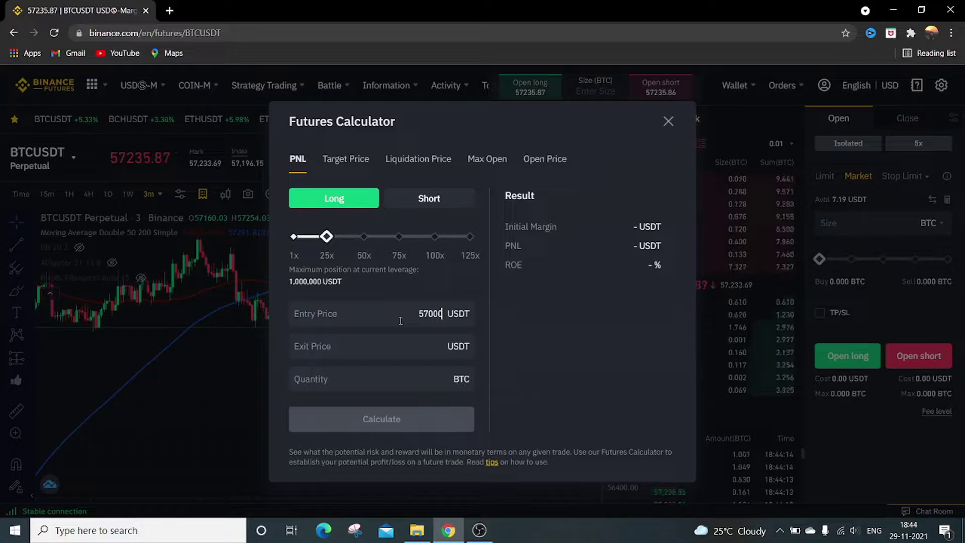
type("0")
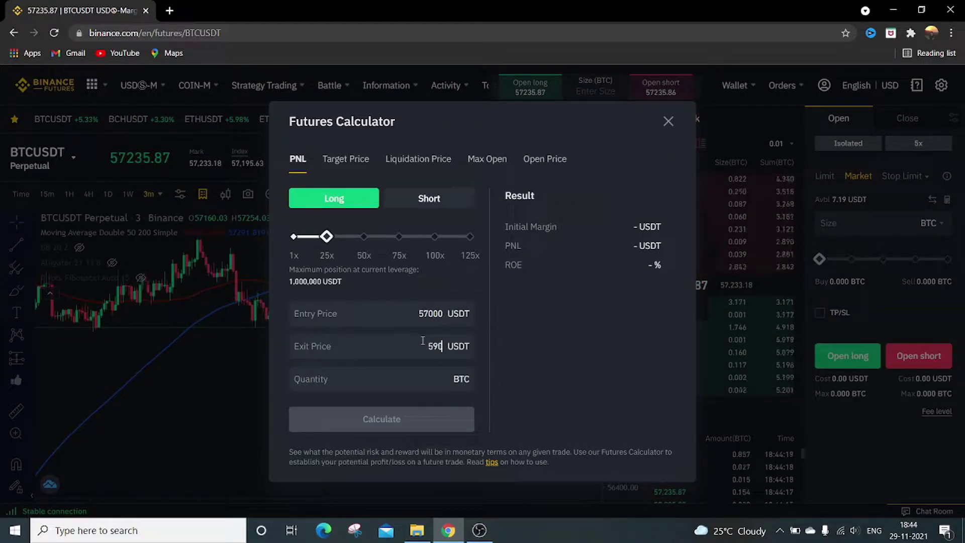
type("00")
Enter the long trade's quantity of 0.01 BTC, with entry 57000 and exit 59000
left_click(443, 381)
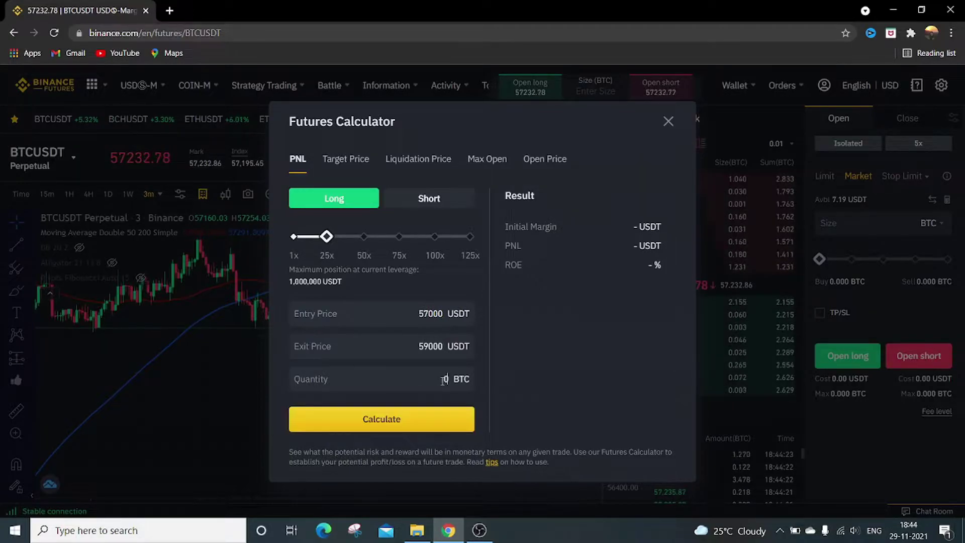
type("0.01")
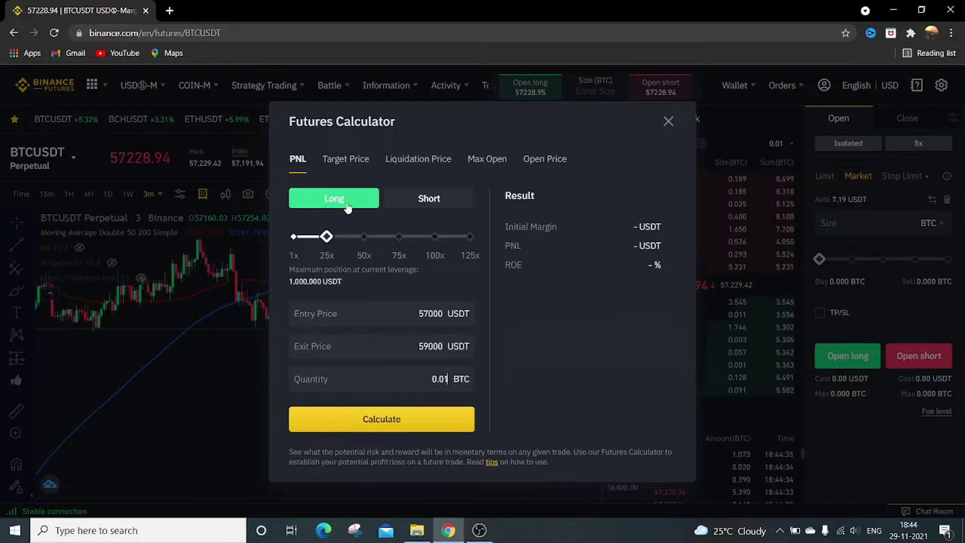
Calculate the long trade: 22.80 USDT margin, 20.00 USDT PNL, 87.72% ROE
left_click(365, 422)
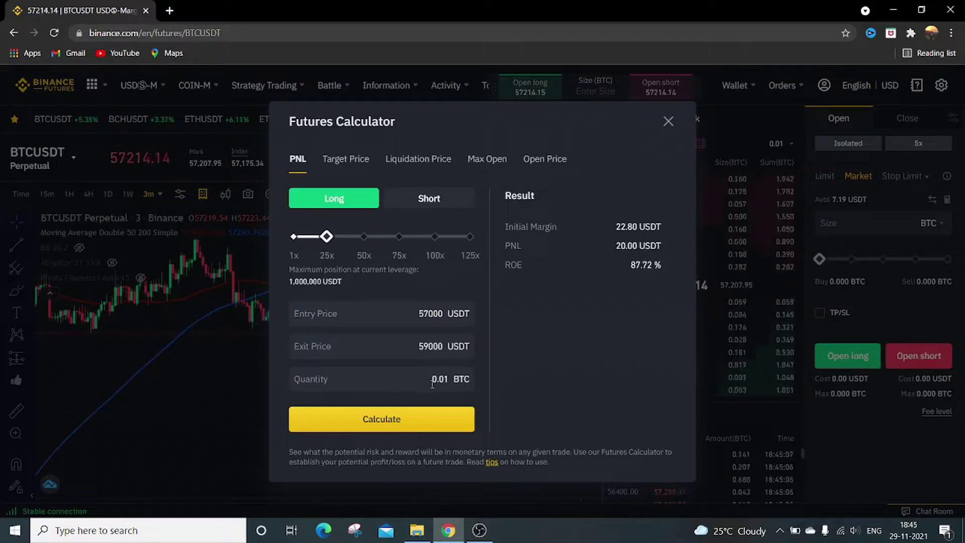
Change the exit price to 56000 and recalculate: PNL -10.00 USDT, ROE -43.86%
key("BackSpace")
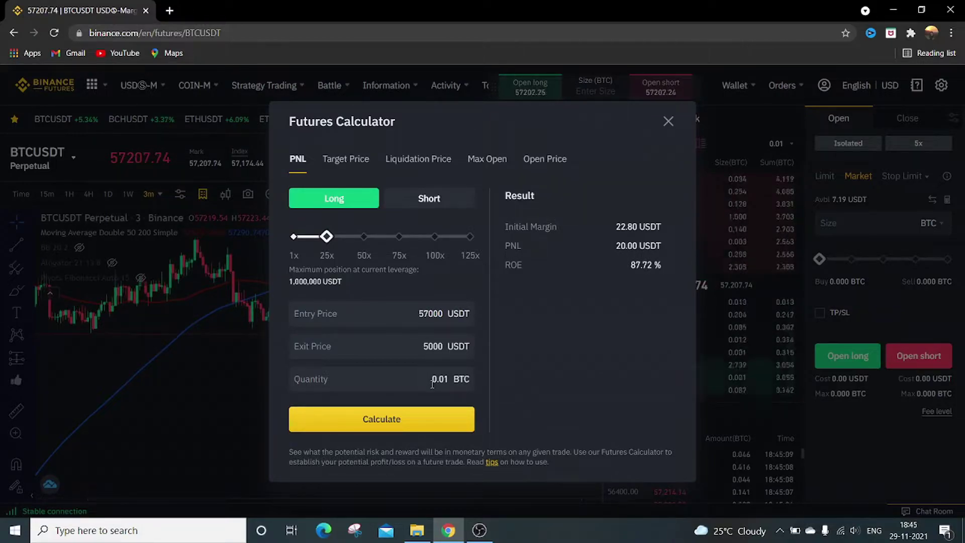
type("6")
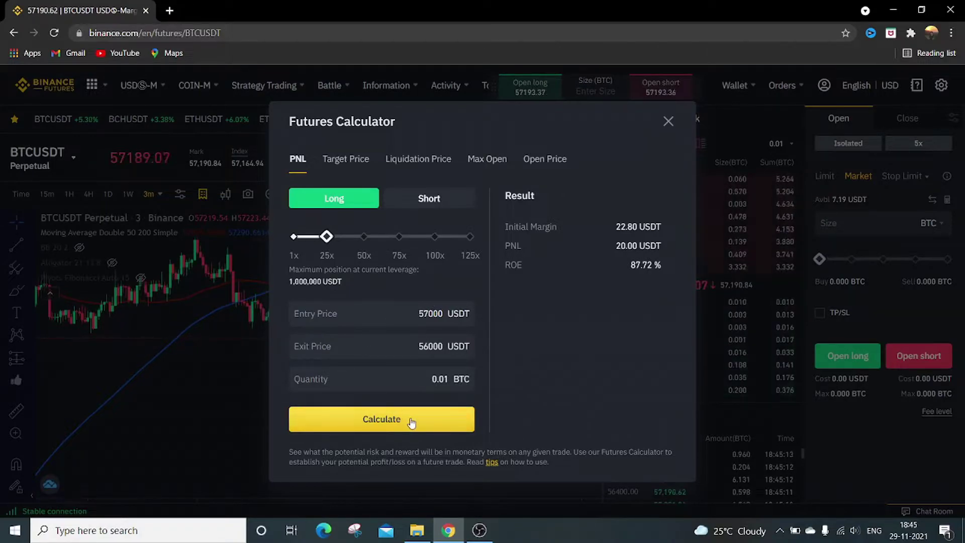
left_click(411, 421)
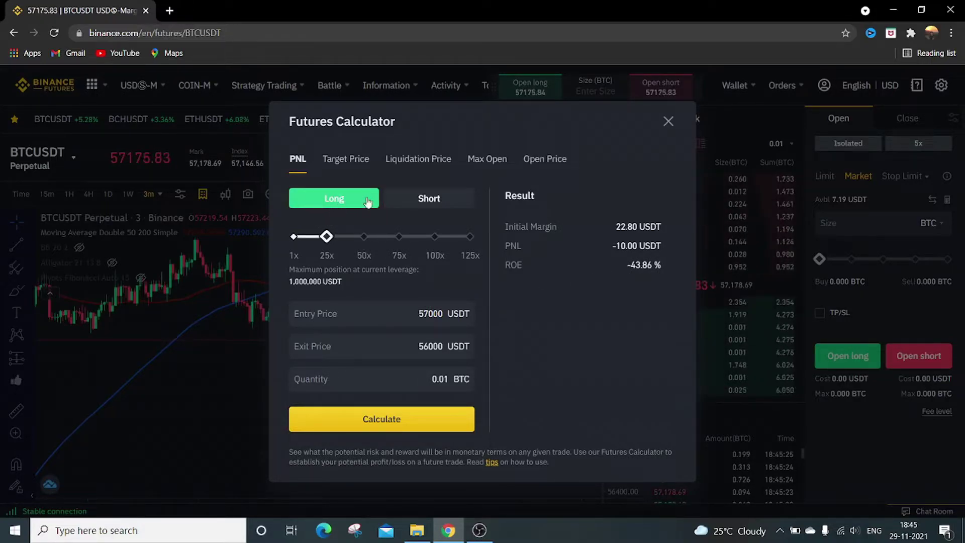
Switch to a short position and recalculate: PNL 10.00 USDT, ROE 43.86%
left_click(420, 201)
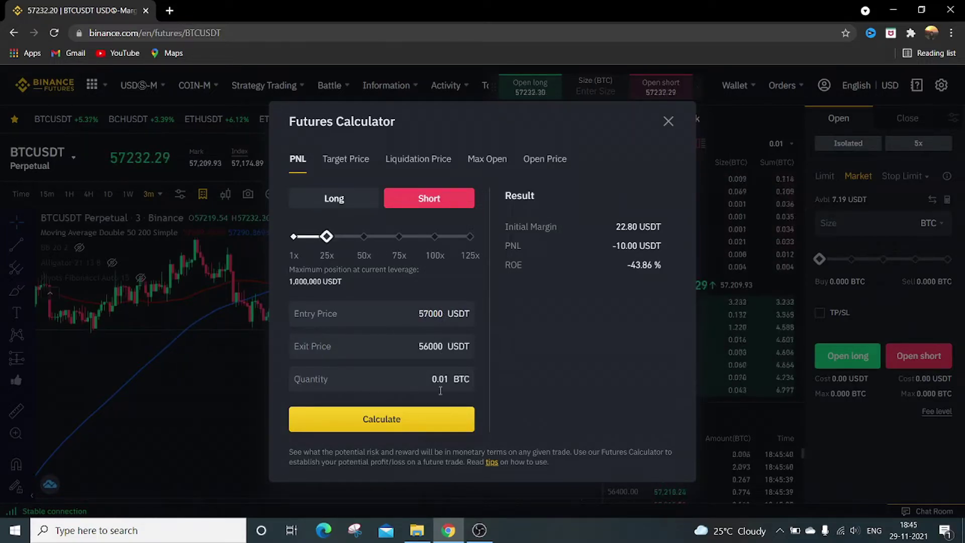
left_click(405, 425)
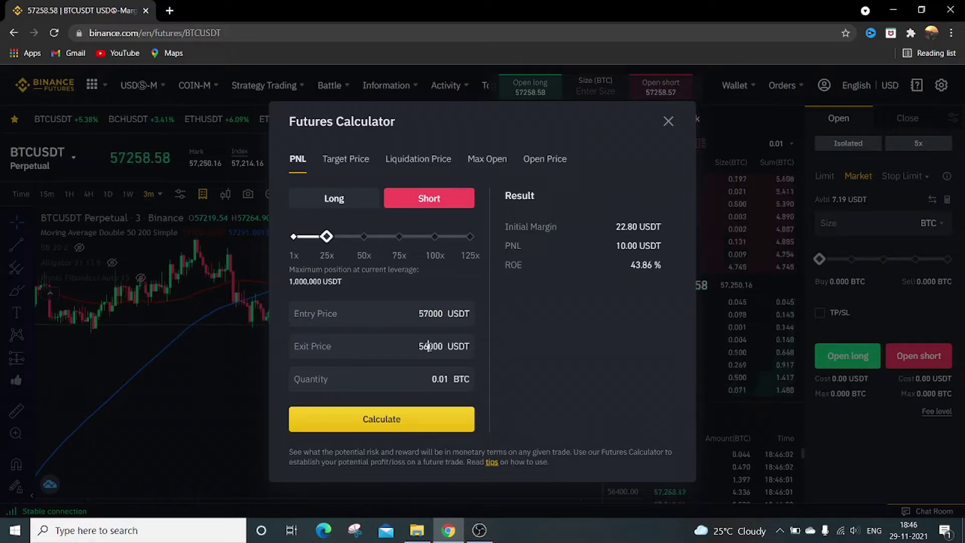
Change the short's exit price to 59000 and recalculate: PNL -20.00 USDT, ROE -87.72%
key("BackSpace")
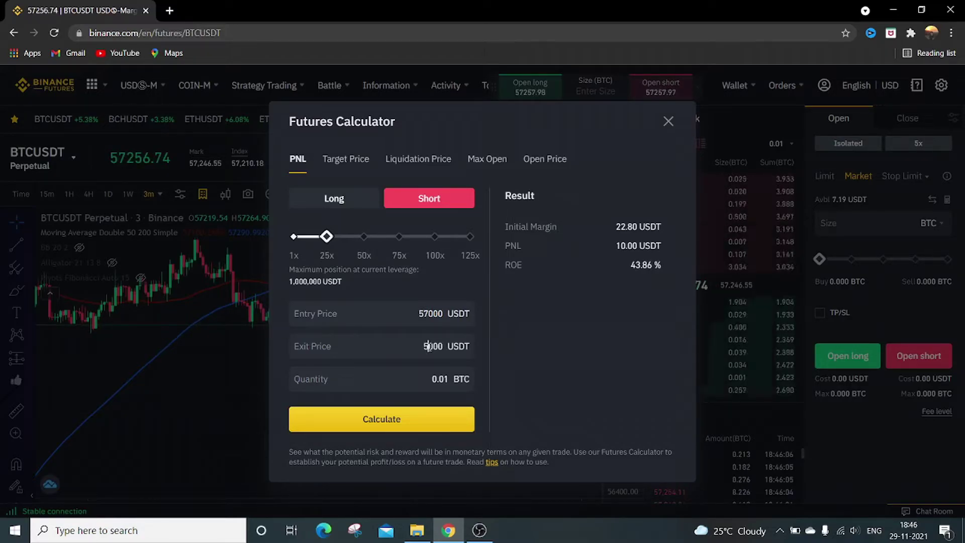
type("9")
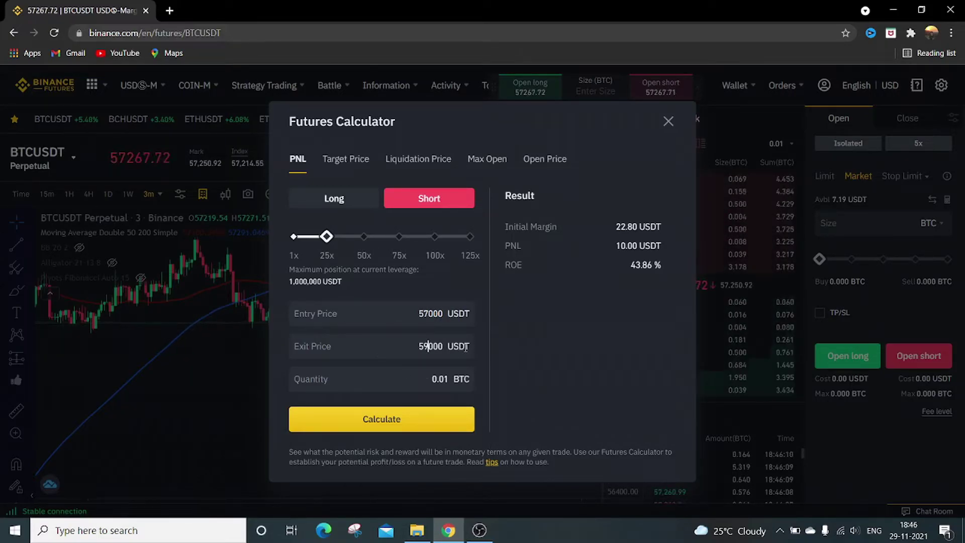
left_click(383, 419)
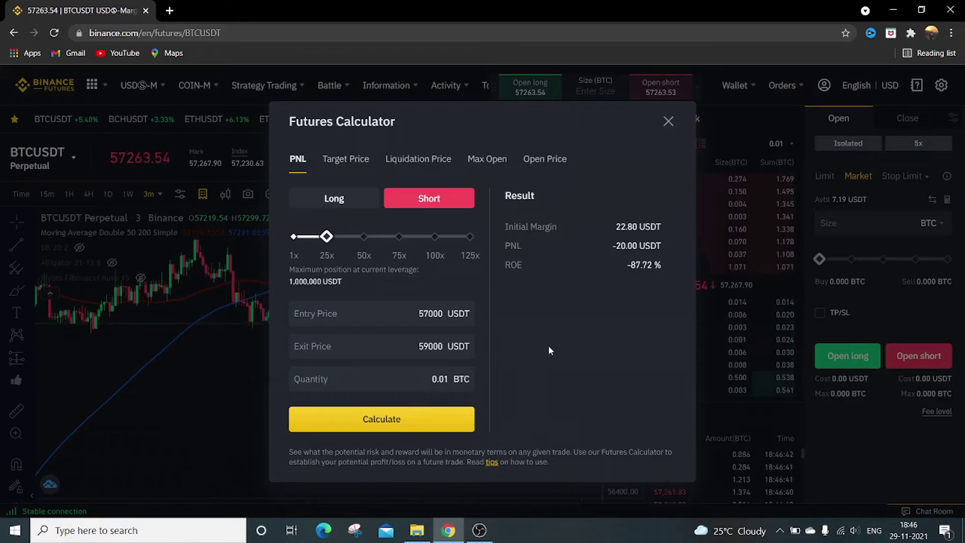
Toggle the position between Long and Short, ending on Long
left_click(354, 205)
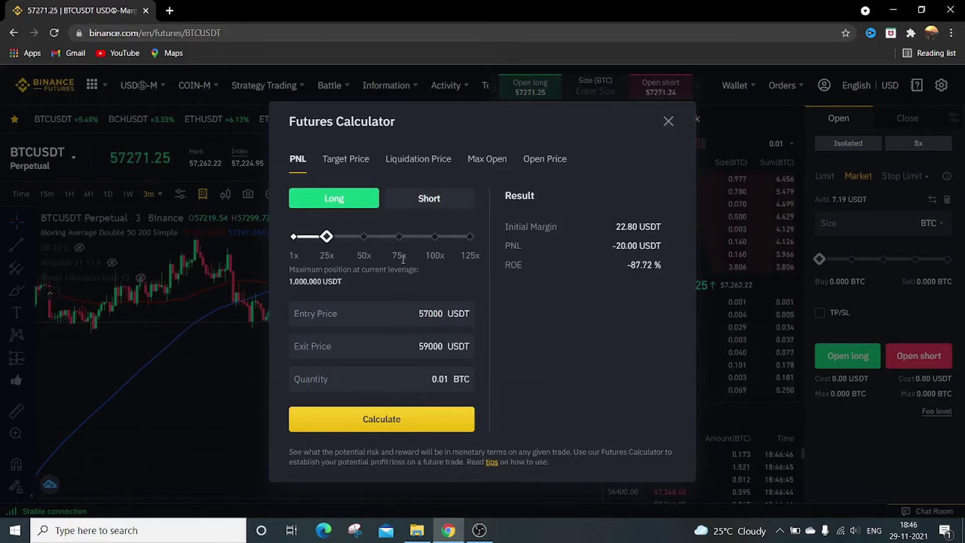
left_click(424, 199)
left_click(326, 199)
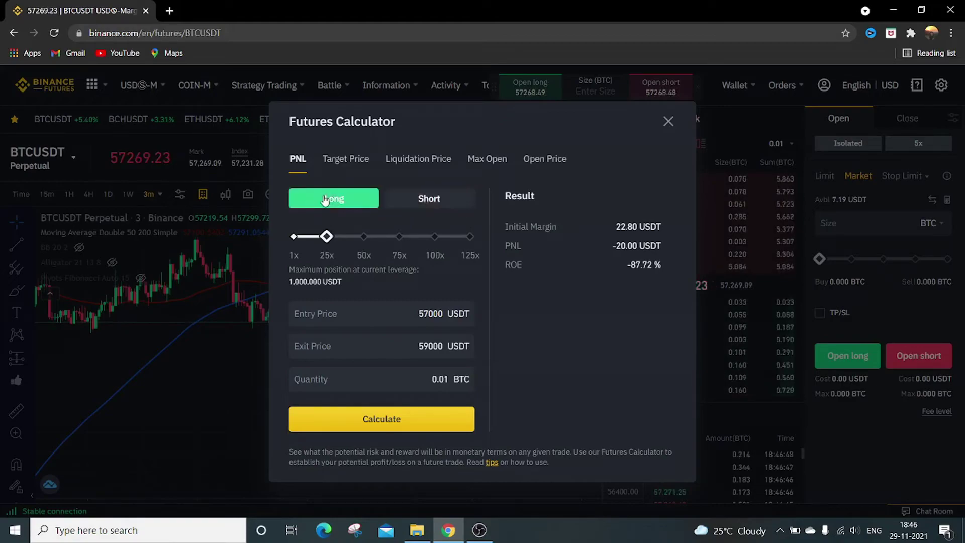